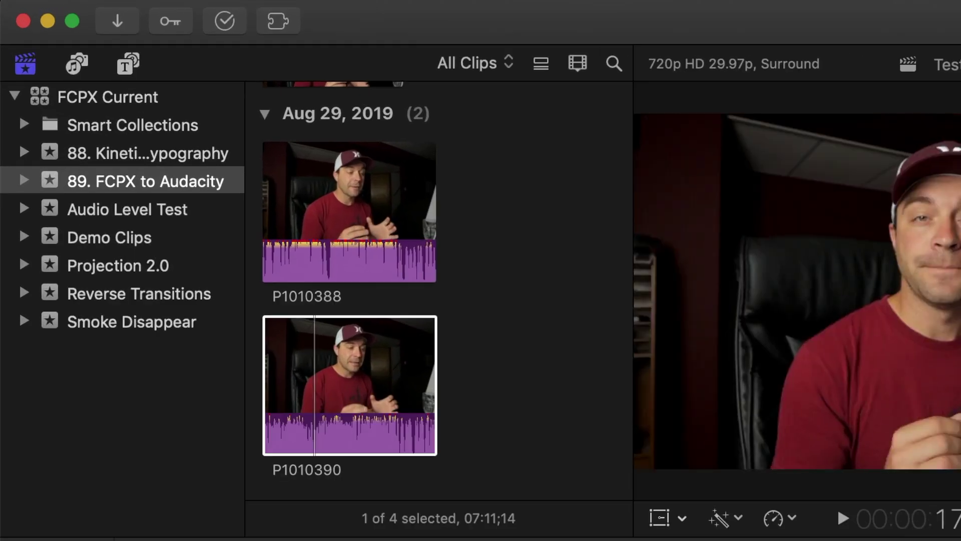
Step: Start a Master File share of clip P1010390 set to Audio Only in MP3 format
left_click(312, 360)
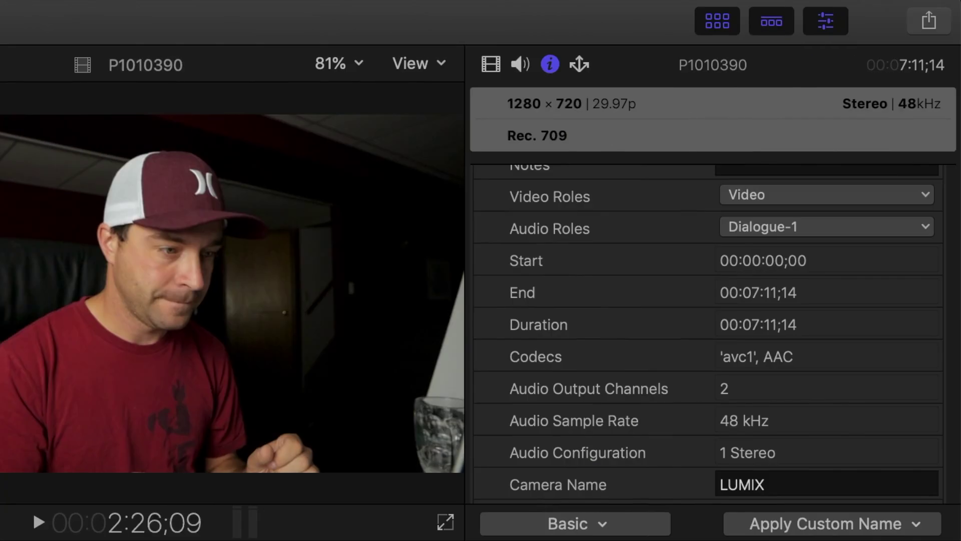
left_click(930, 22)
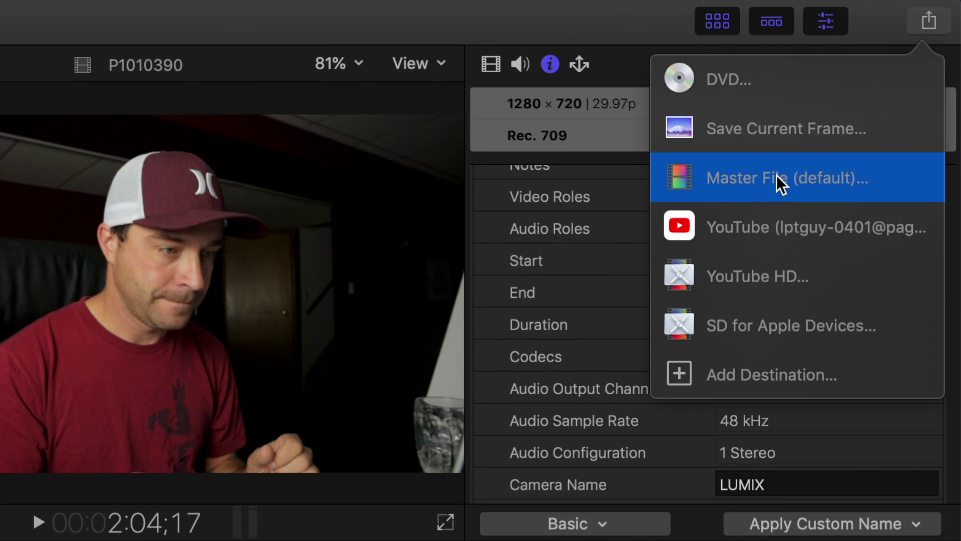
left_click(776, 175)
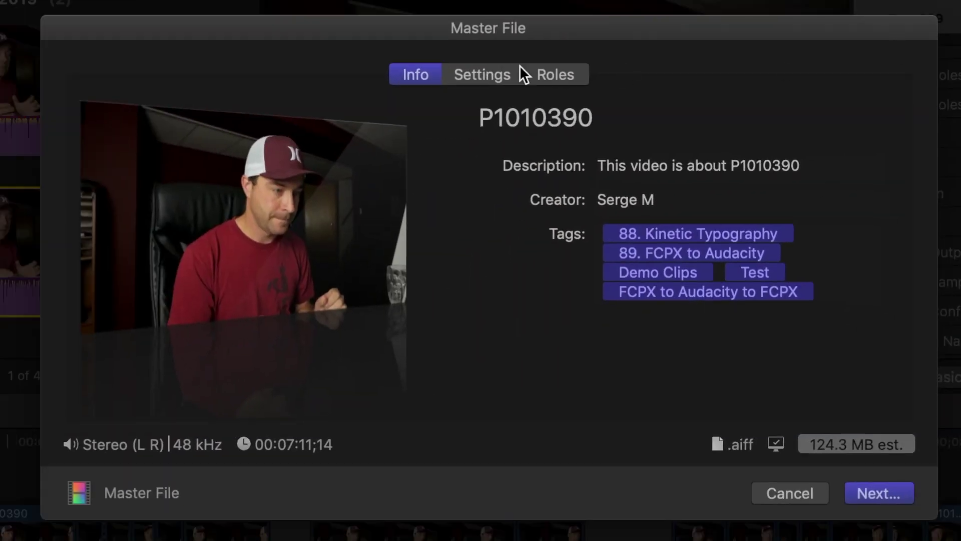
left_click(469, 75)
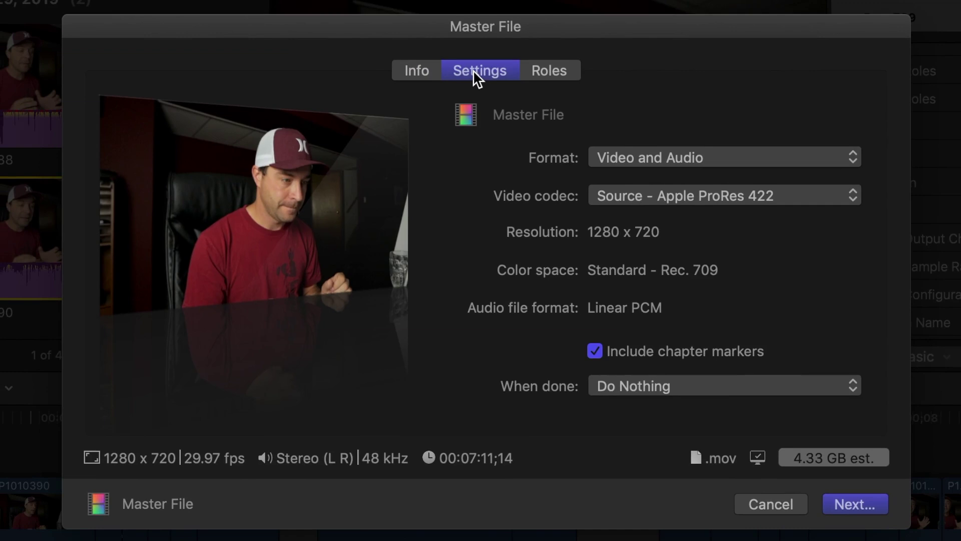
left_click(854, 156)
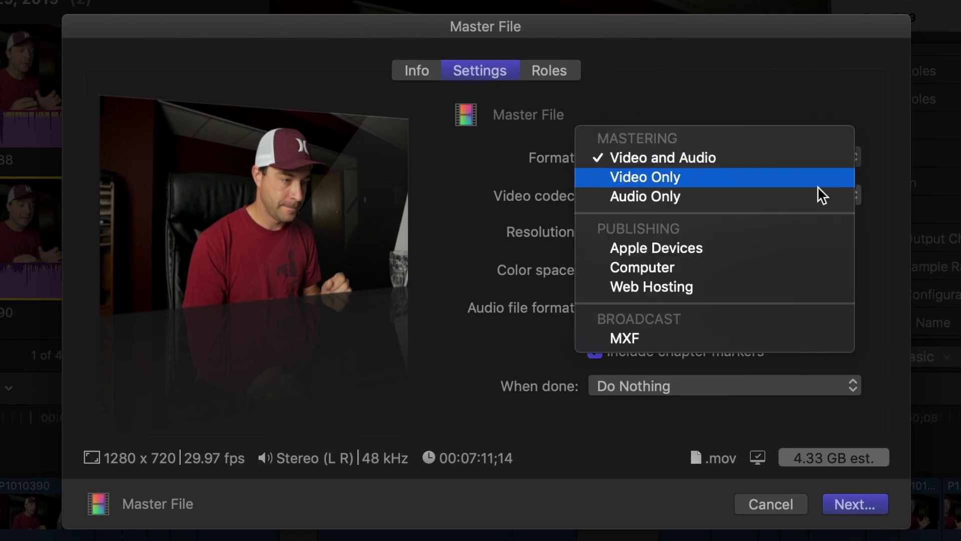
left_click(808, 196)
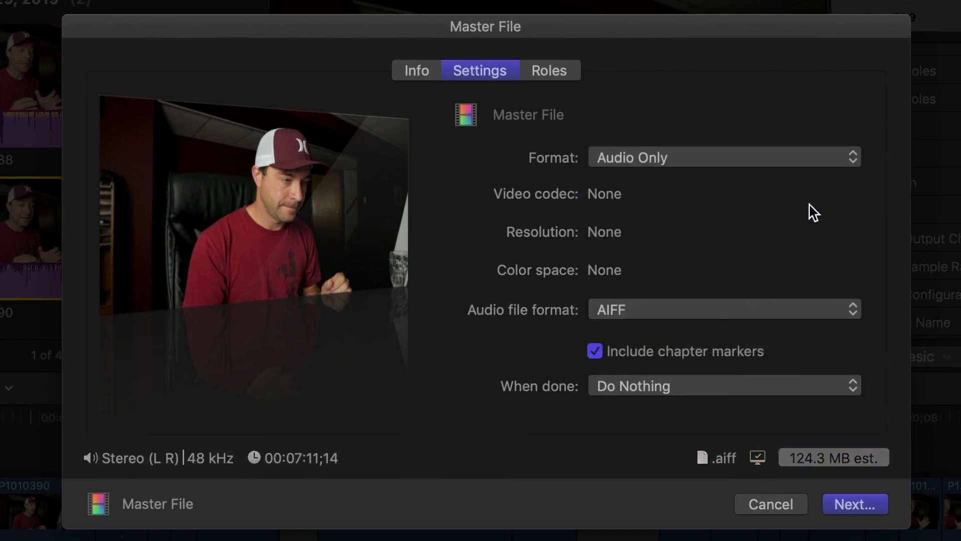
left_click(853, 309)
left_click(803, 347)
Step: Name the export 'P1010390 Audio' and save it to the Desktop
left_click(837, 500)
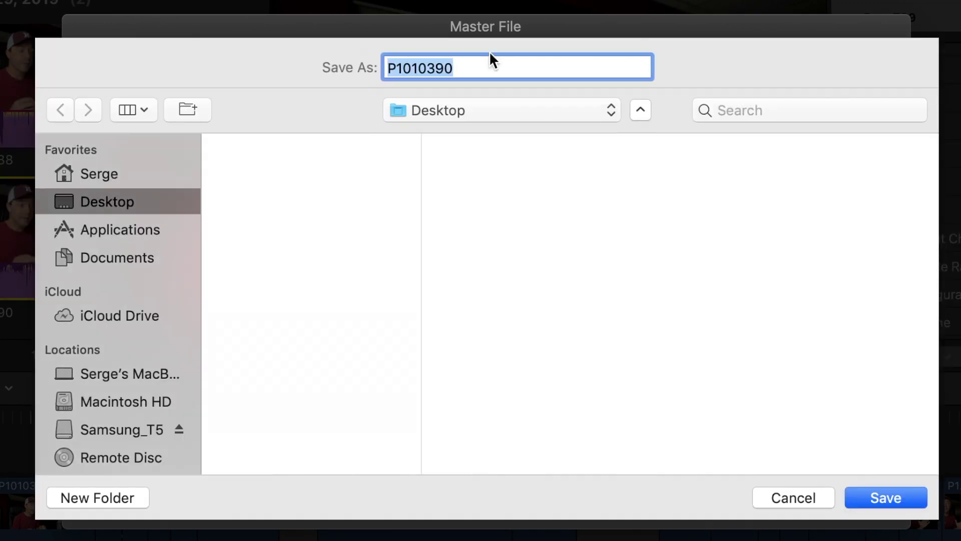
left_click(484, 64)
type("Audio")
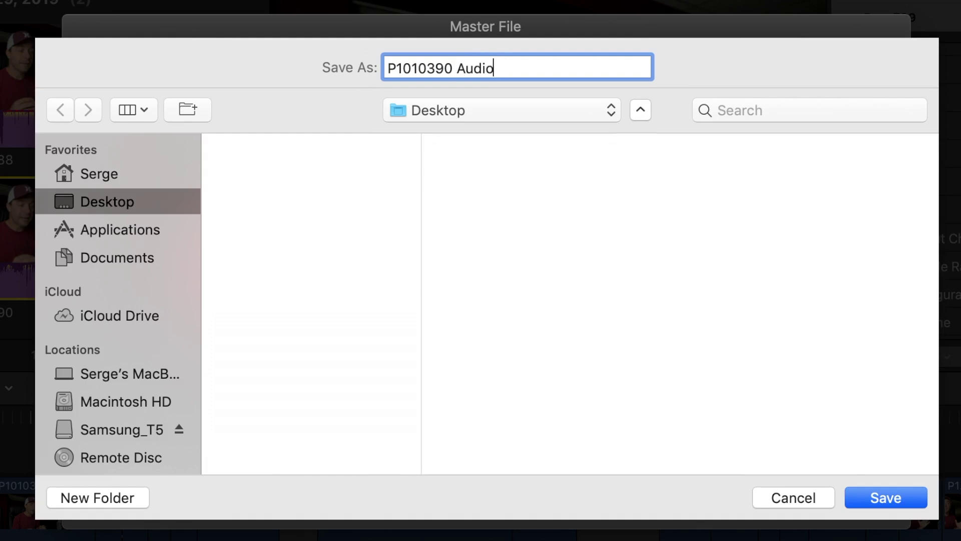
left_click(880, 498)
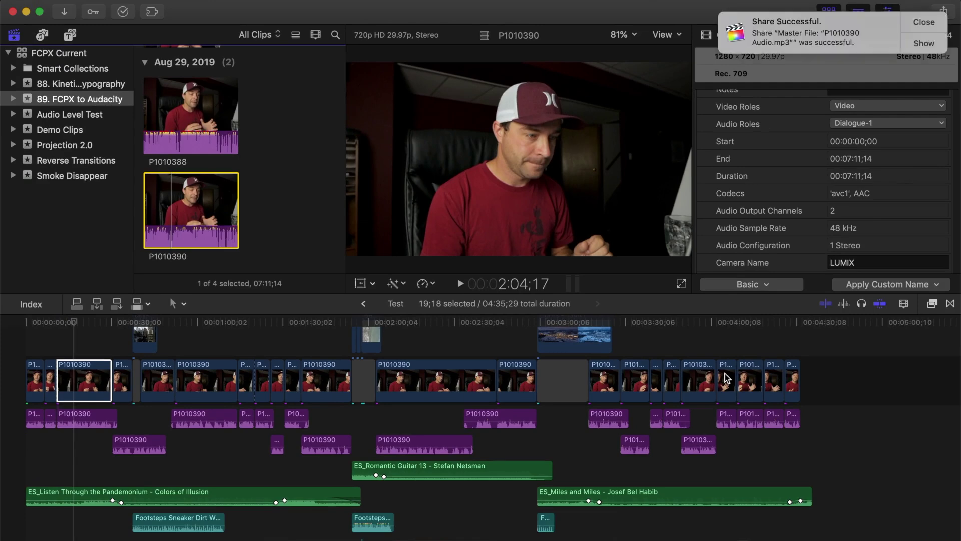
Step: Minimize Final Cut Pro and open P1010390 Audio.mp3 from the Desktop with Audacity
left_click(27, 11)
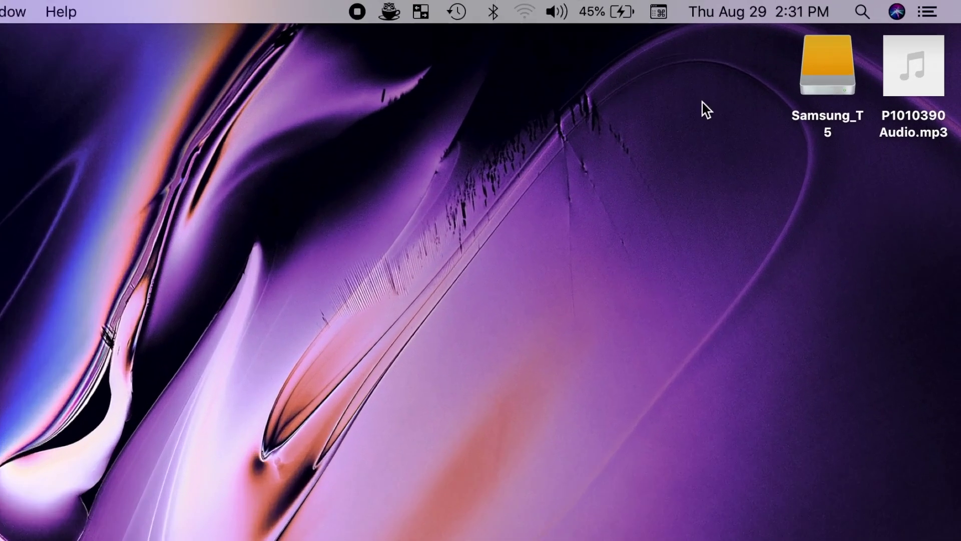
mouse_move(929, 24)
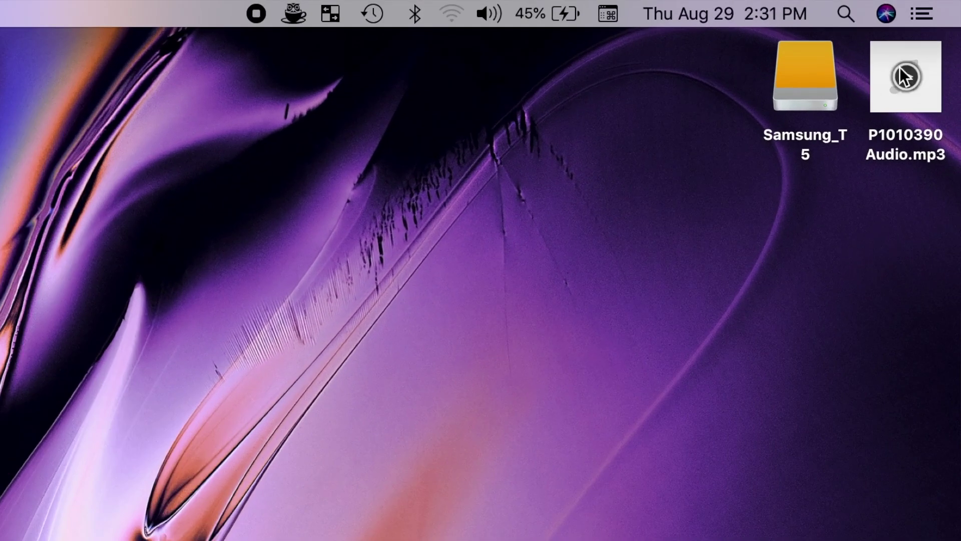
right_click(877, 94)
mouse_move(824, 127)
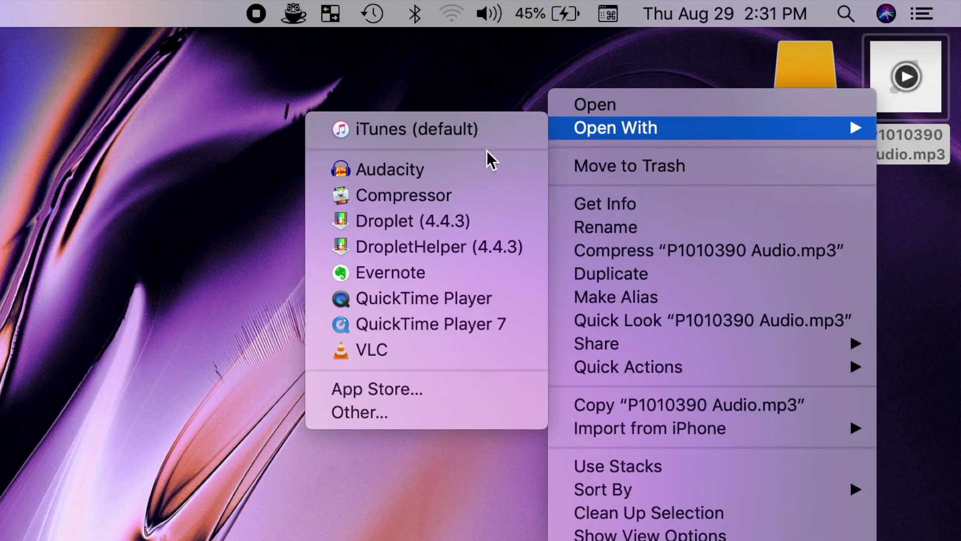
left_click(425, 171)
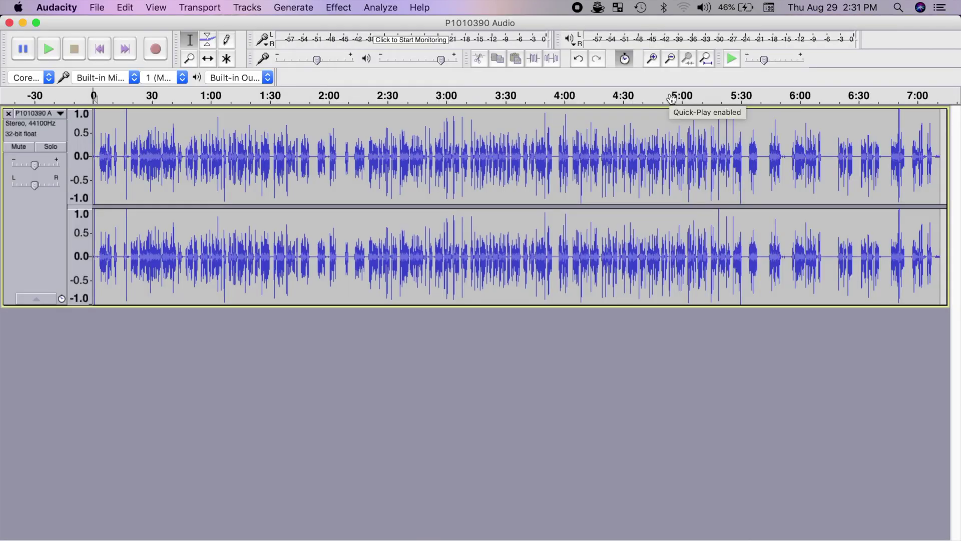
Step: Capture a Noise Reduction noise profile from the opening stretch up to about 1:58
left_click(345, 9)
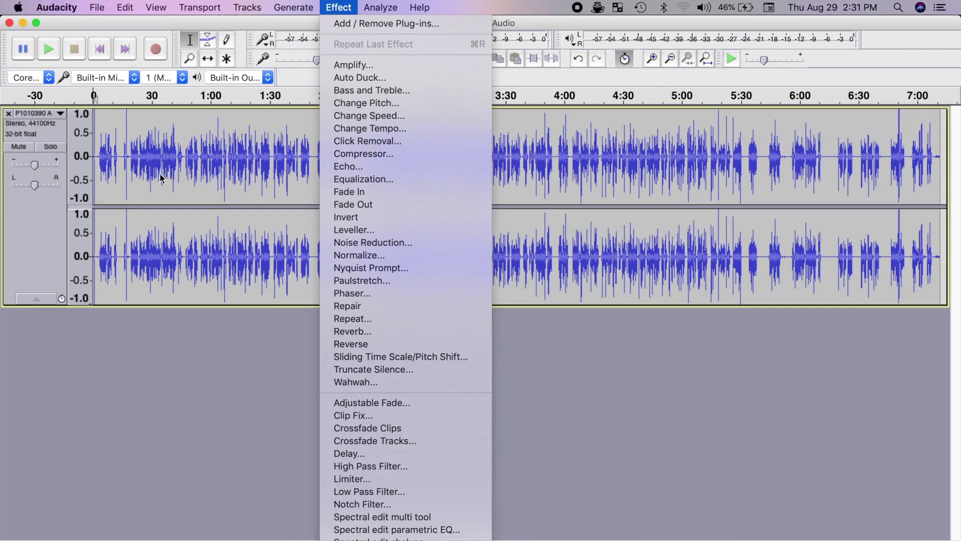
left_click(267, 217)
left_click(312, 122)
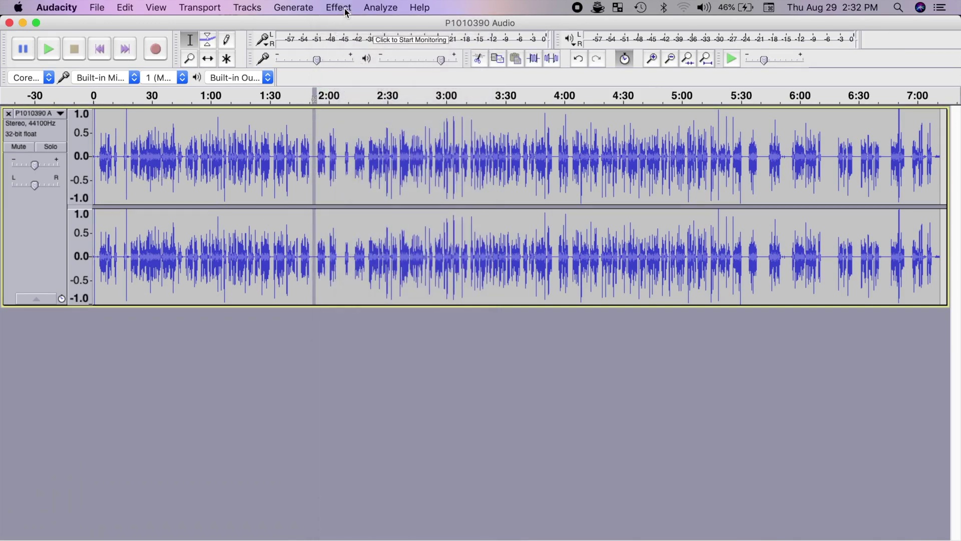
left_click(339, 7)
left_click(395, 243)
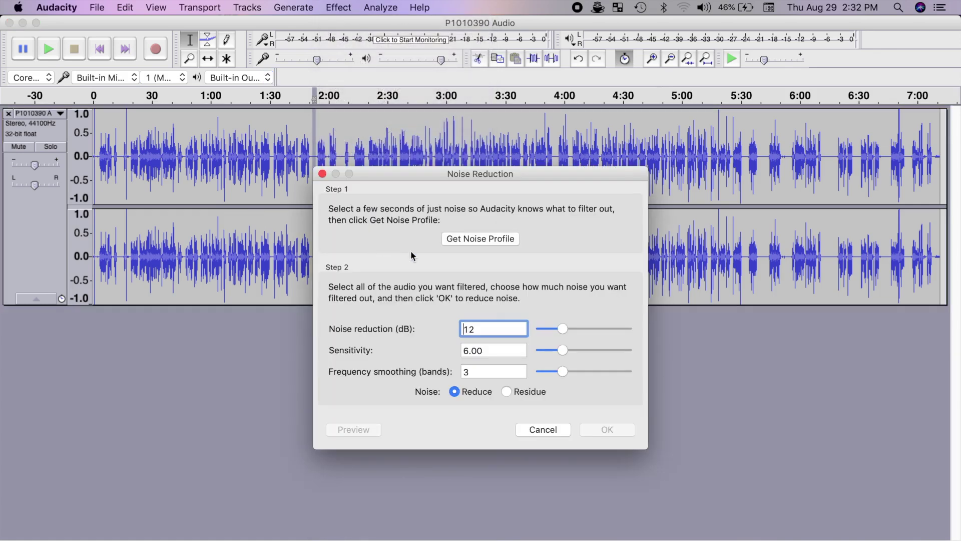
left_click(481, 241)
Step: Apply Noise Reduction to the whole track
key("super+a")
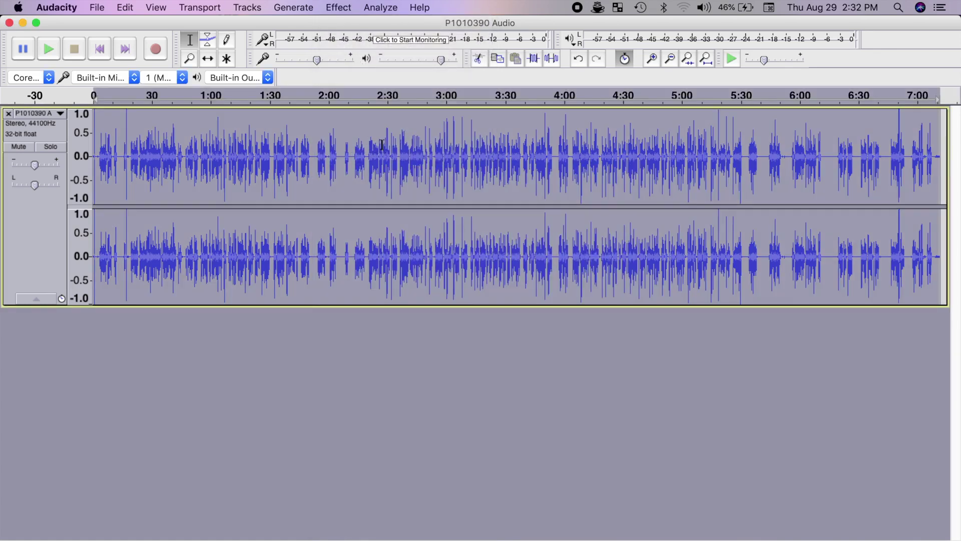
left_click(340, 9)
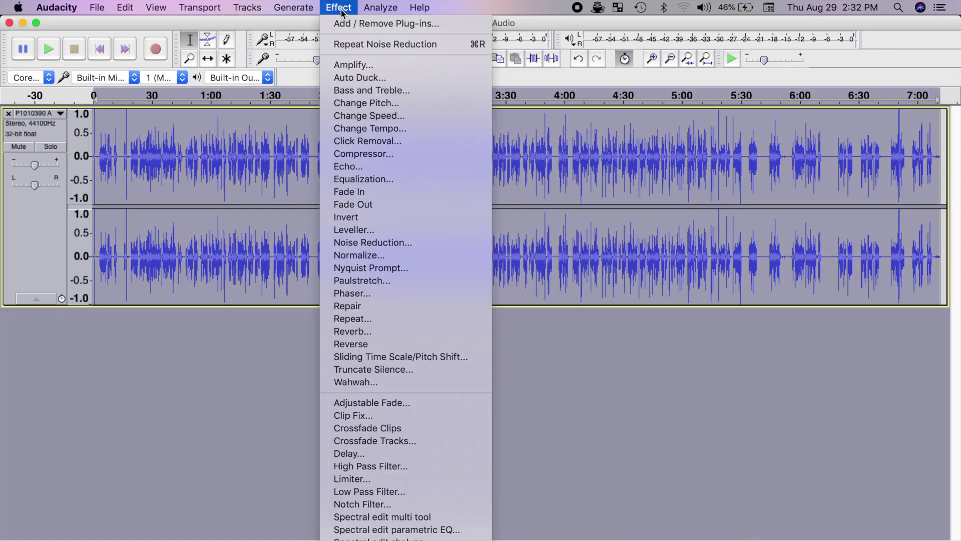
left_click(360, 243)
left_click(595, 431)
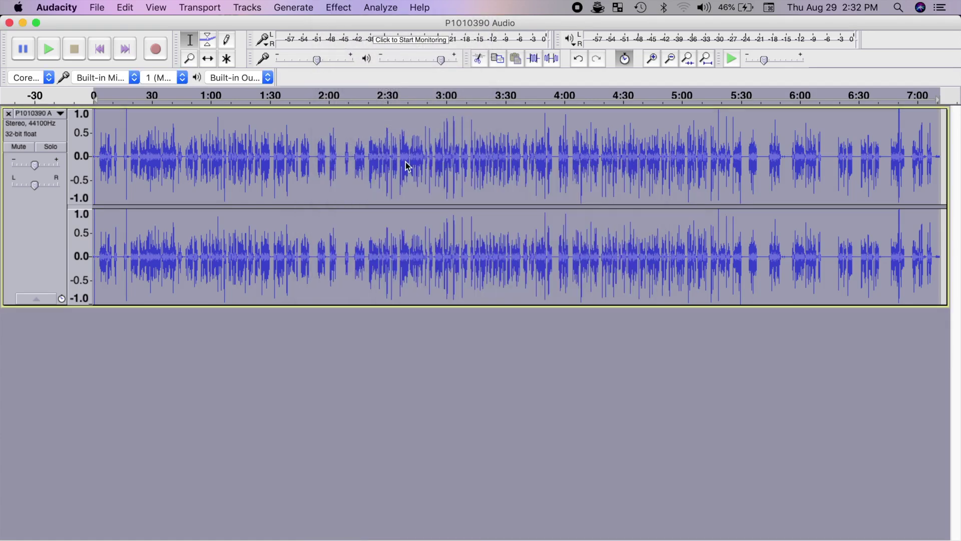
Step: Export the cleaned audio to the Desktop as AIFF named 'P1010390 Audio Edited'
left_click(338, 7)
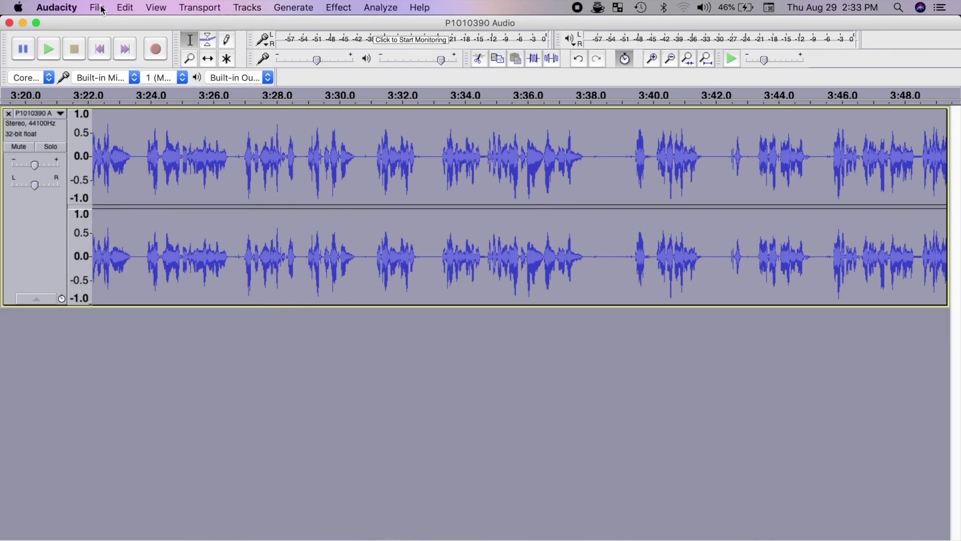
left_click(97, 9)
left_click(133, 184)
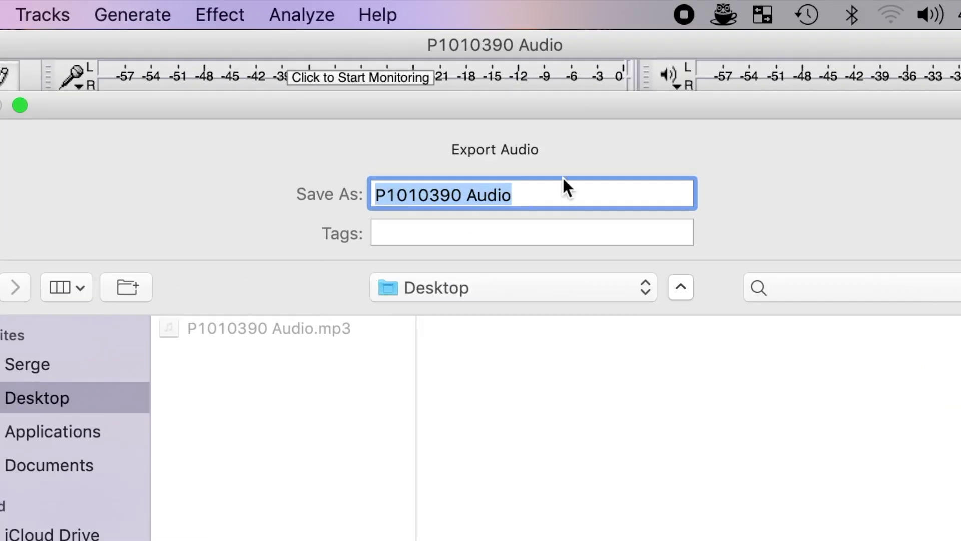
left_click(519, 117)
type("Edited")
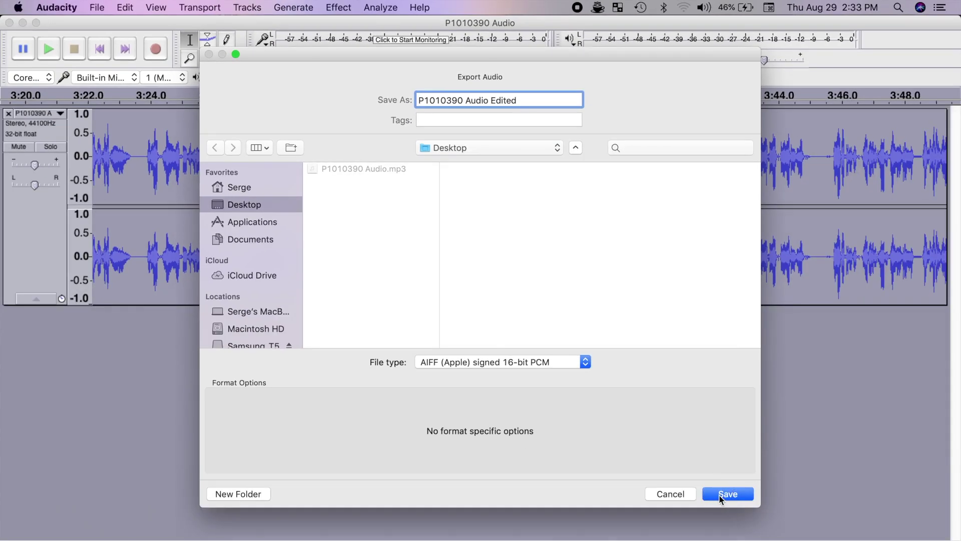
left_click(721, 493)
left_click(625, 407)
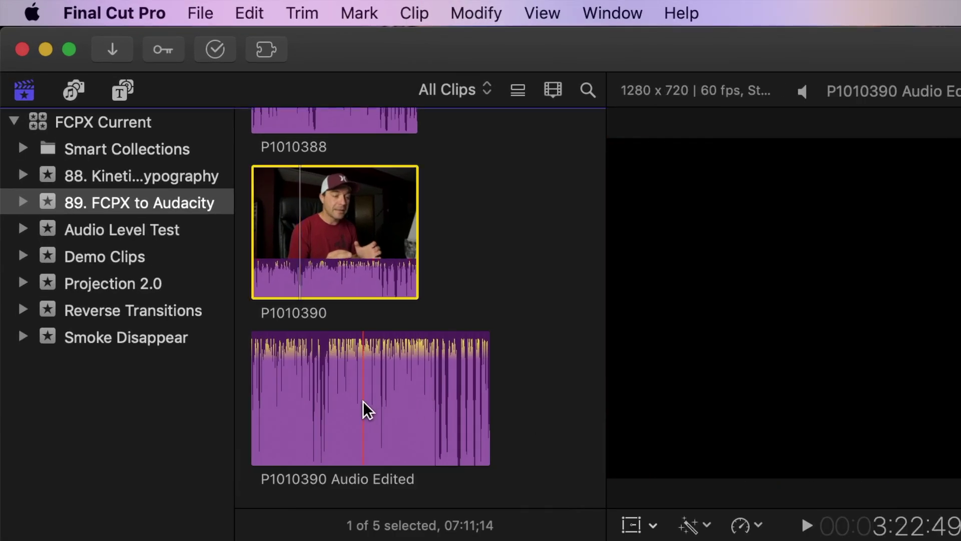
Step: Synchronize P1010390 Audio Edited with P1010390 using audio, keeping the default clip name
left_click(363, 403)
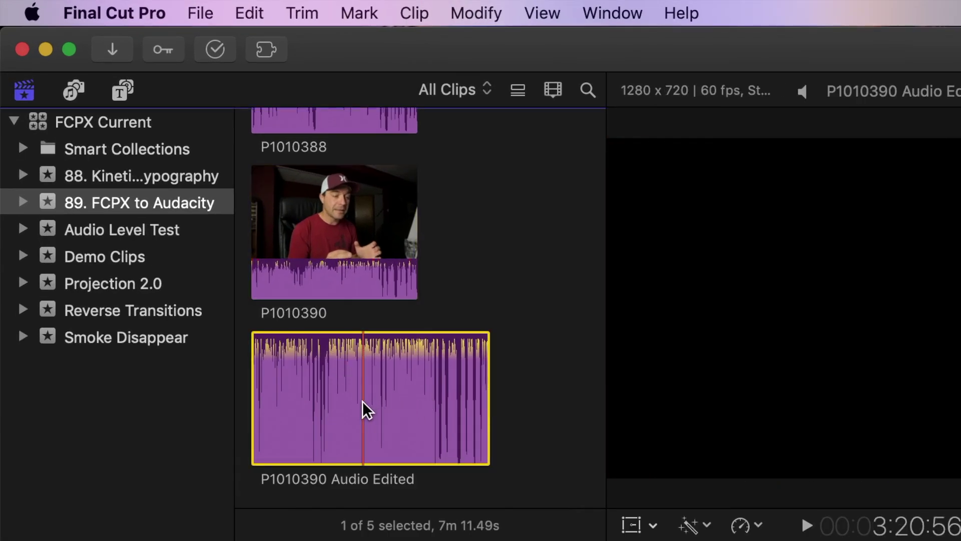
left_click(336, 250, "super")
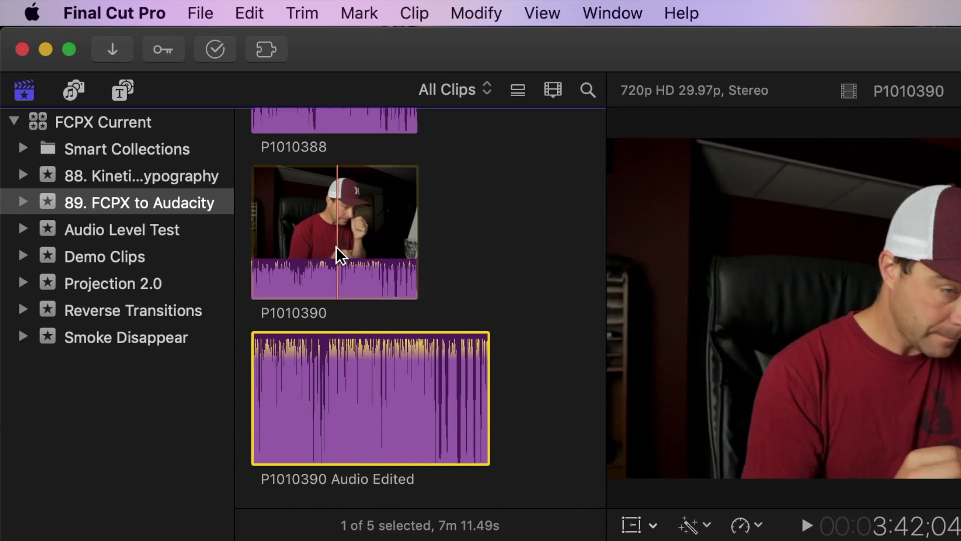
right_click(336, 248)
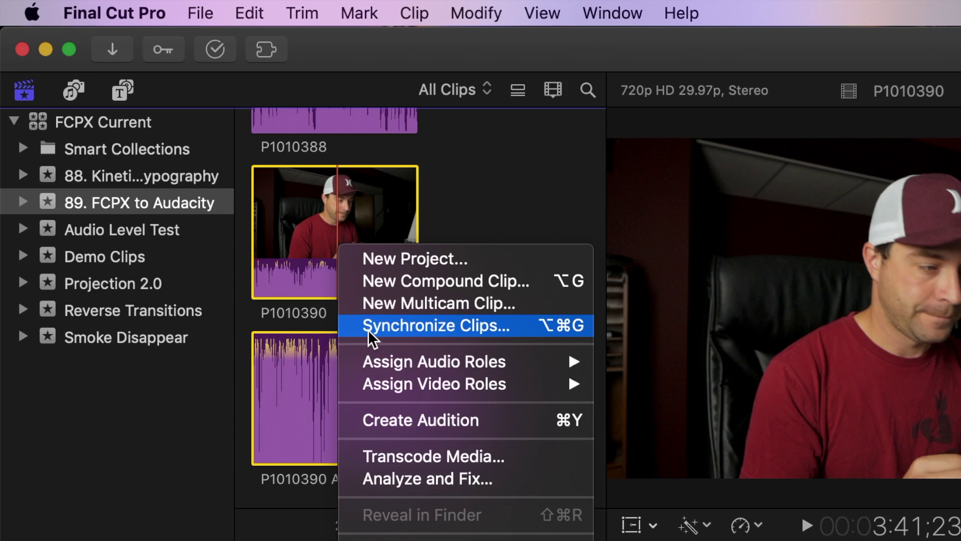
left_click(369, 331)
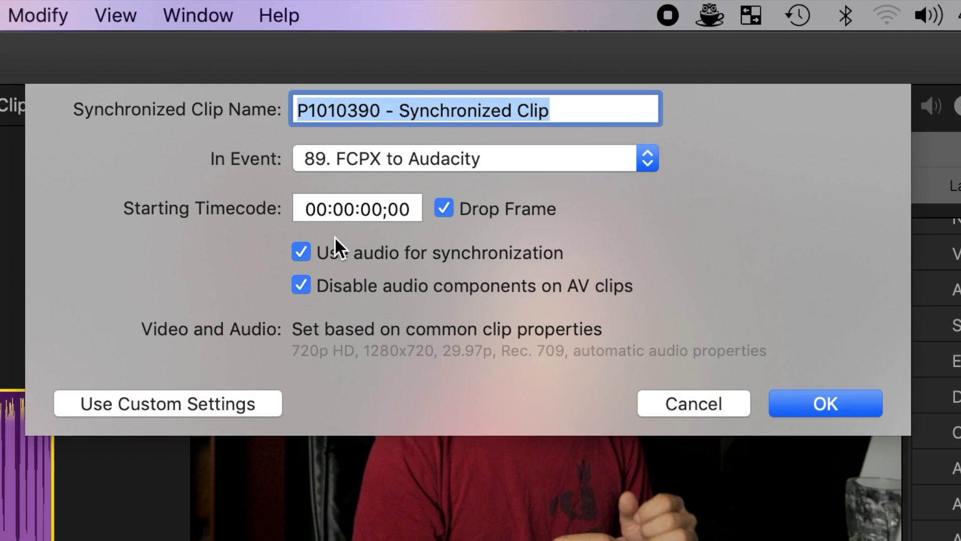
left_click(848, 410)
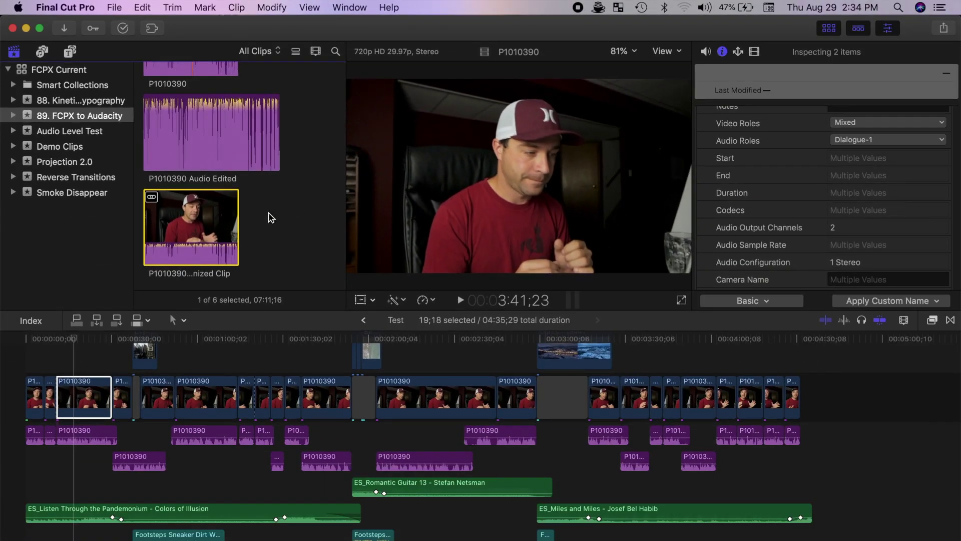
left_click(212, 218)
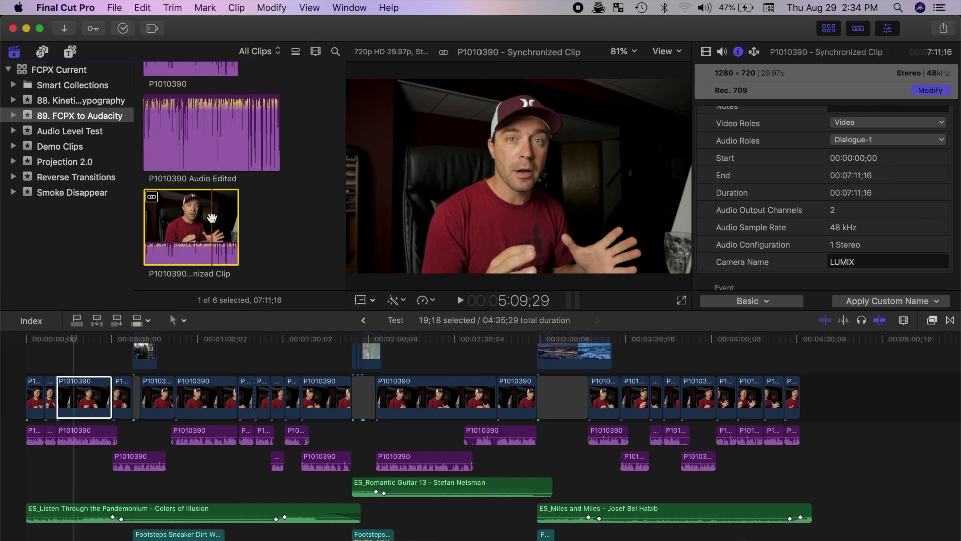
key("e")
left_click(208, 391)
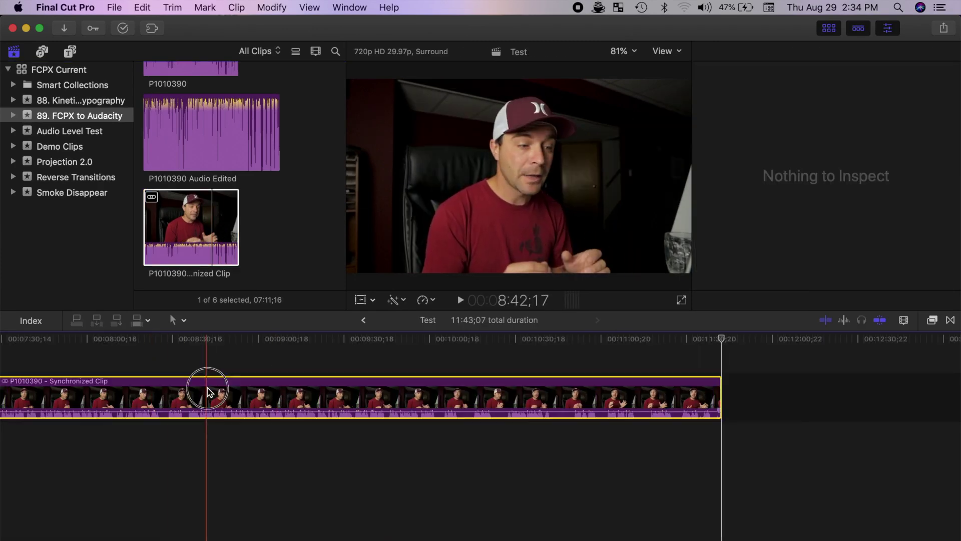
key("super+b")
key("super+b")
left_click(320, 400)
key("Delete")
left_click(321, 405)
left_click_drag(563, 401, 458, 400)
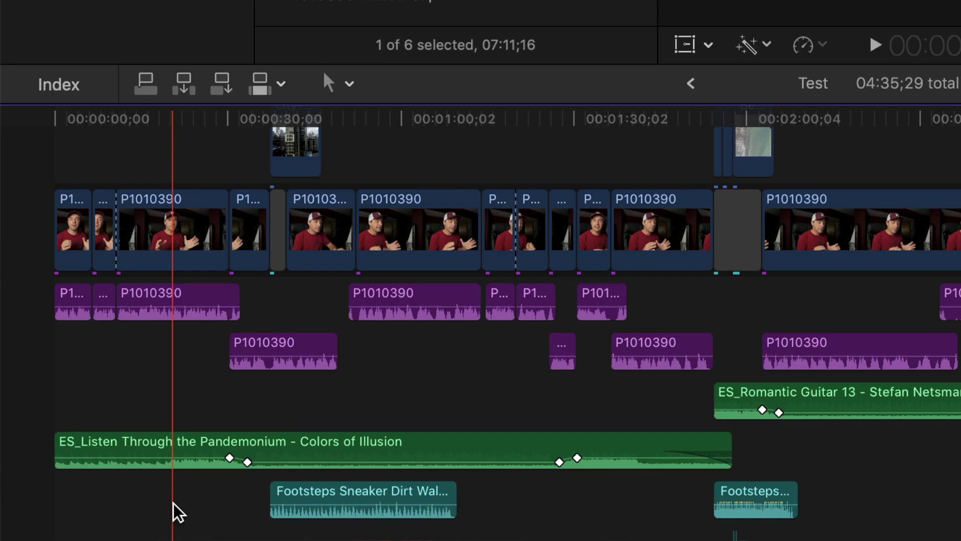
Step: Confirm the dialogue audio clip's role stays Dialogue-1
left_click(178, 306)
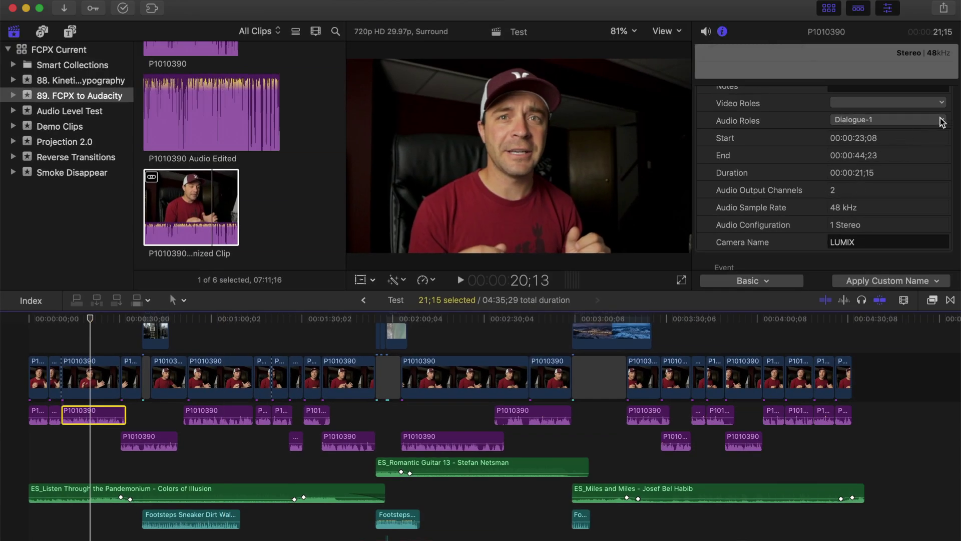
left_click(942, 123)
left_click(916, 135)
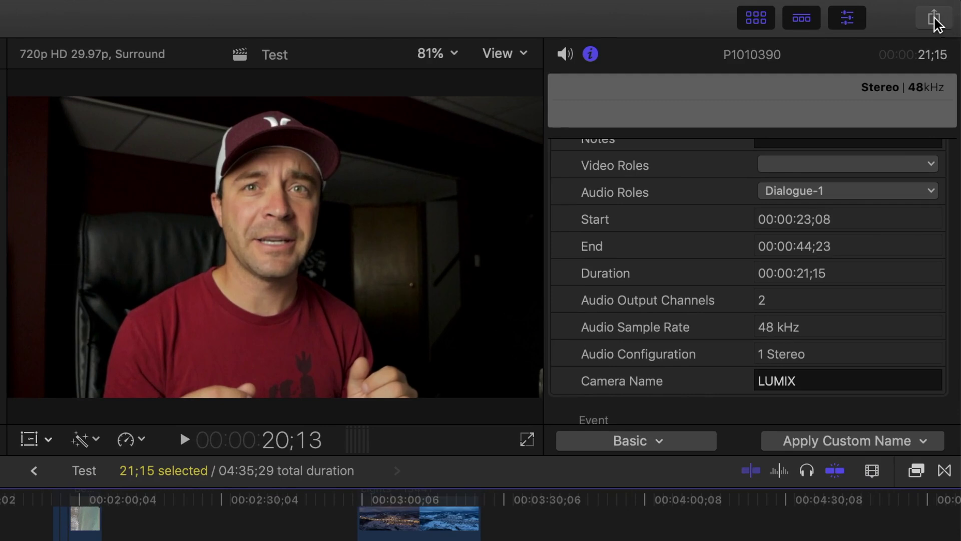
Step: Start a Master File share set to Audio Only, with roles as separate files
left_click(943, 12)
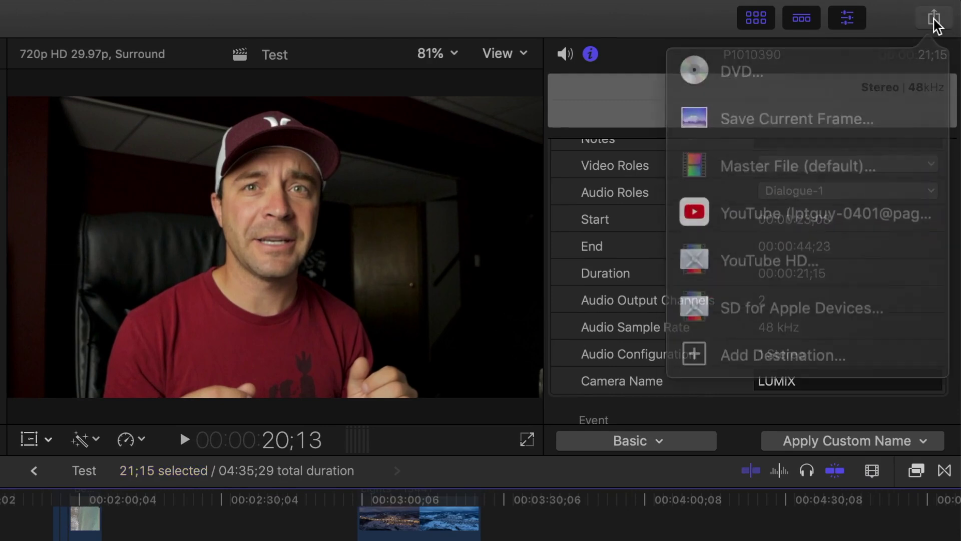
left_click(820, 144)
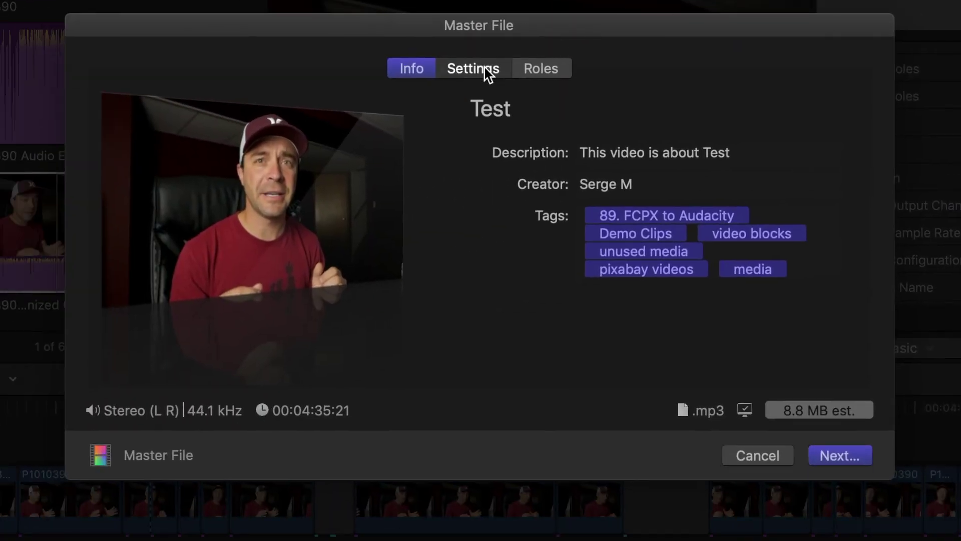
left_click(299, 136)
left_click(835, 154)
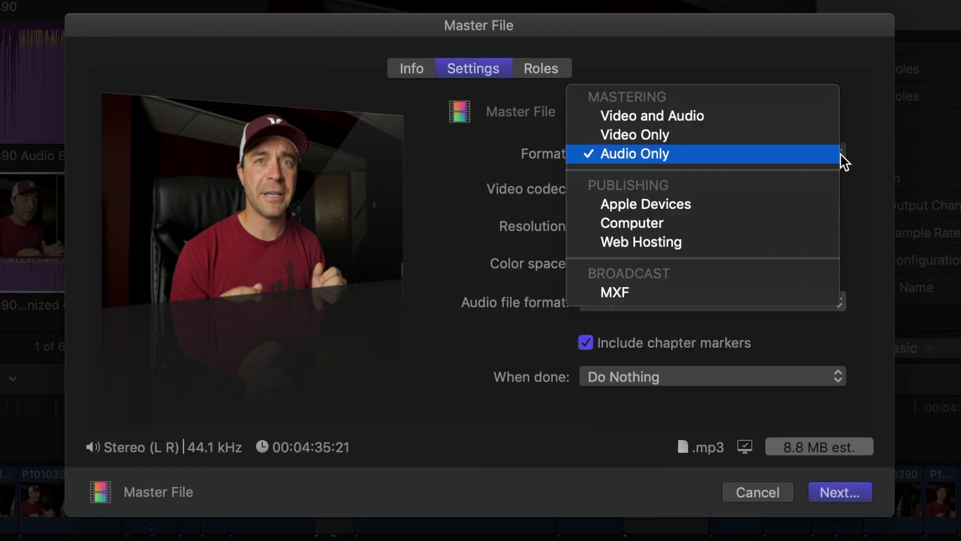
left_click(831, 155)
left_click(559, 69)
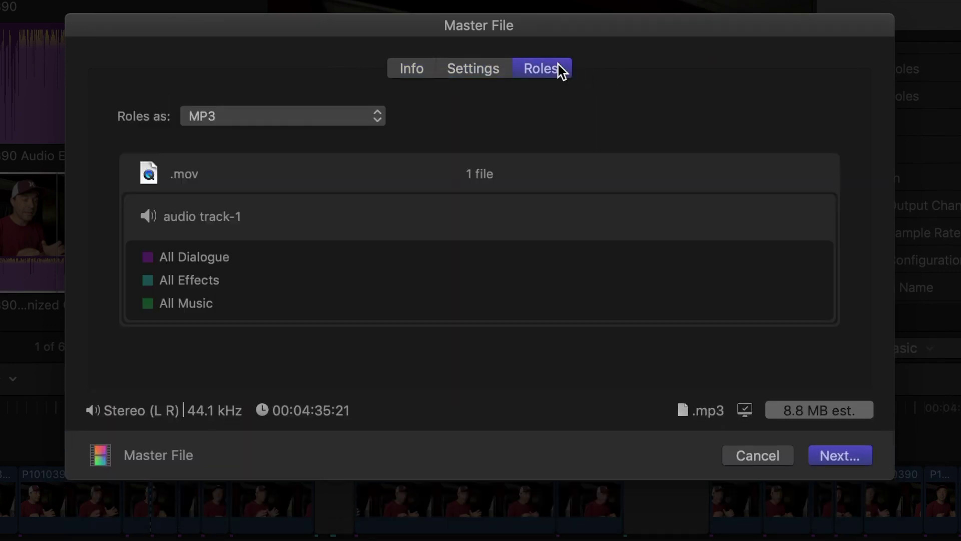
left_click(377, 119)
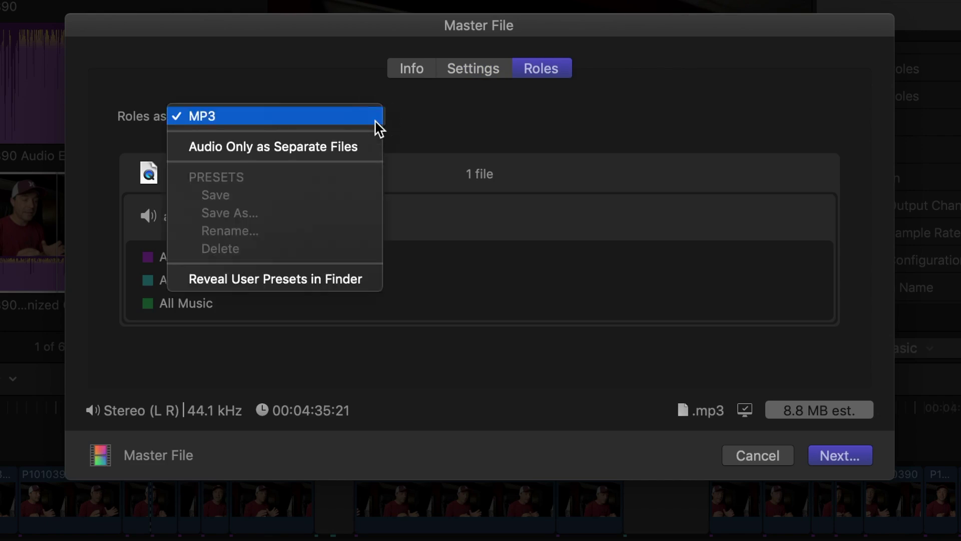
left_click(357, 148)
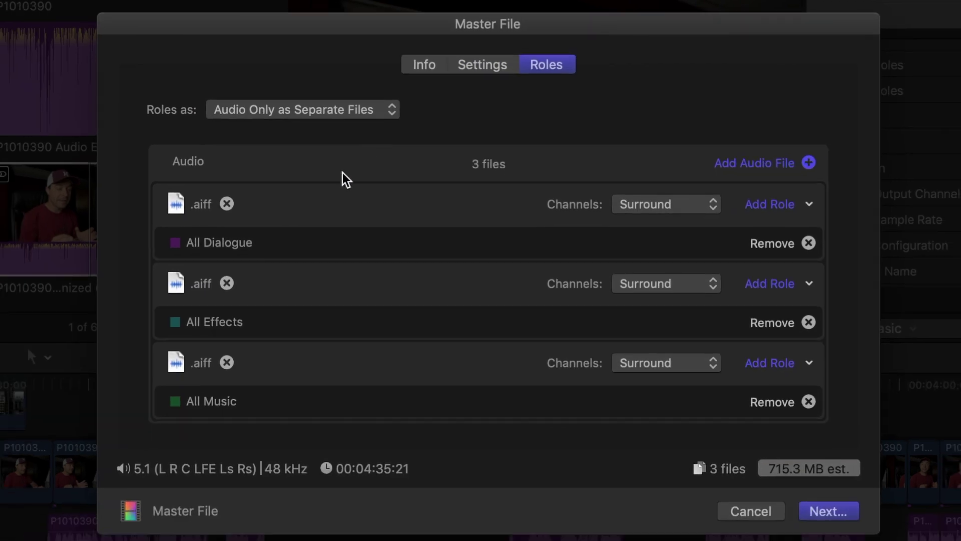
Step: Drop the Effects and Music files, make dialogue stereo, and save as 'Audio' to the Desktop
left_click(226, 284)
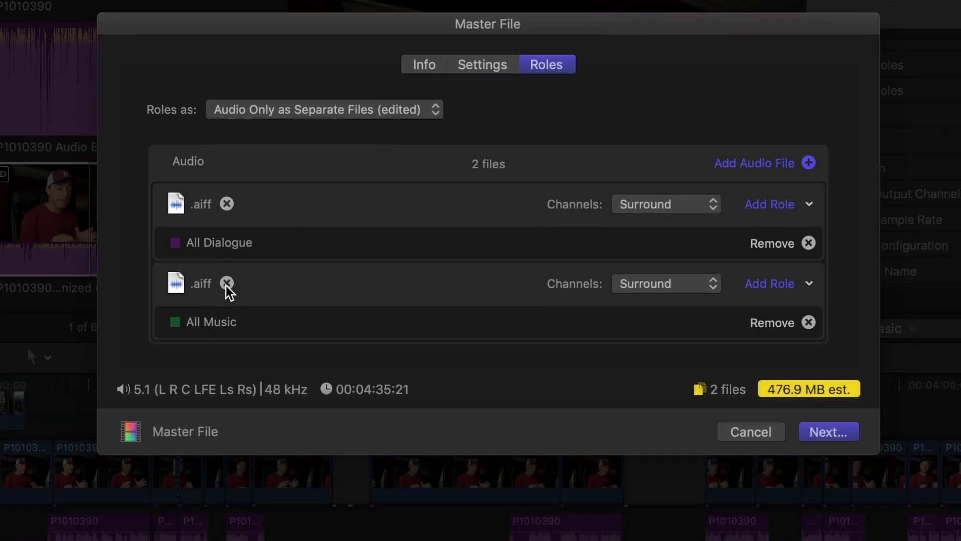
left_click(226, 283)
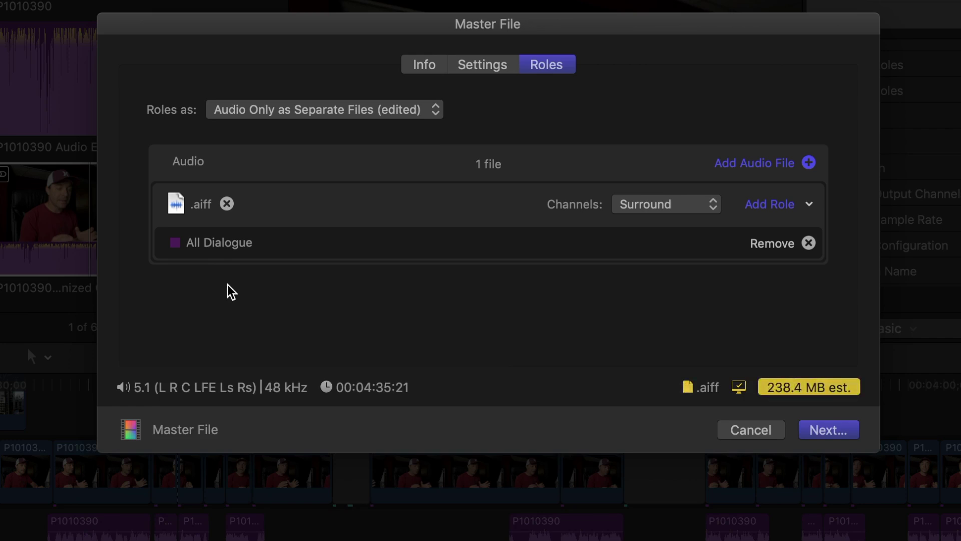
left_click(715, 206)
left_click(705, 224)
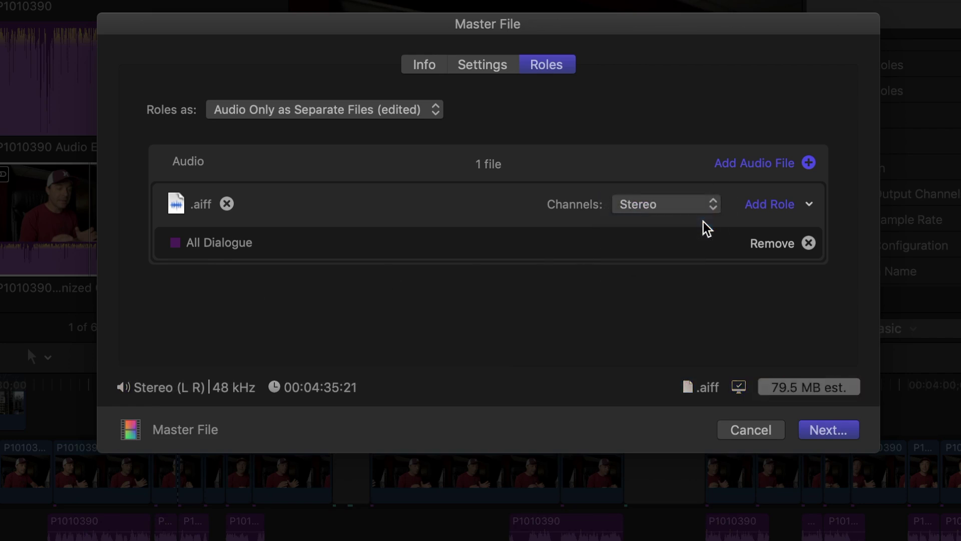
left_click(837, 434)
type("Audio")
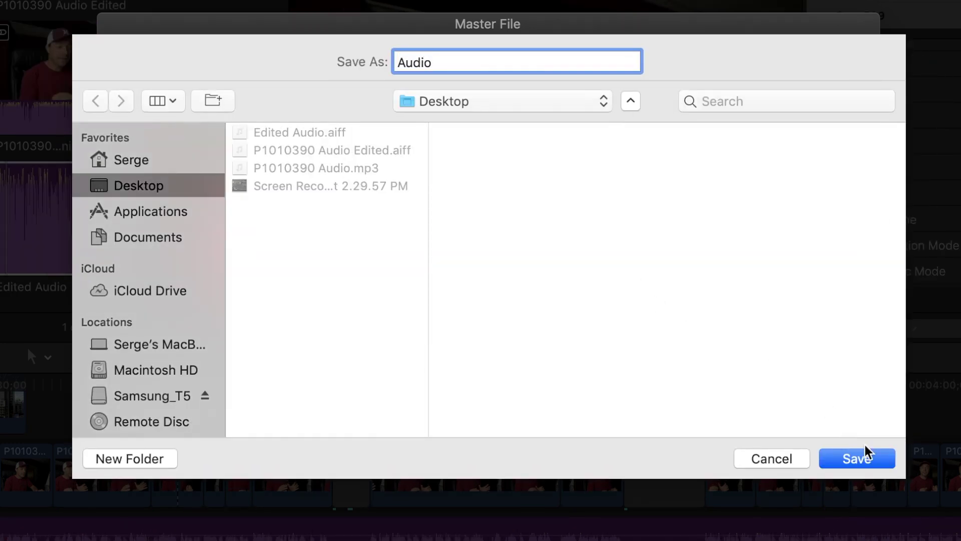
left_click(864, 462)
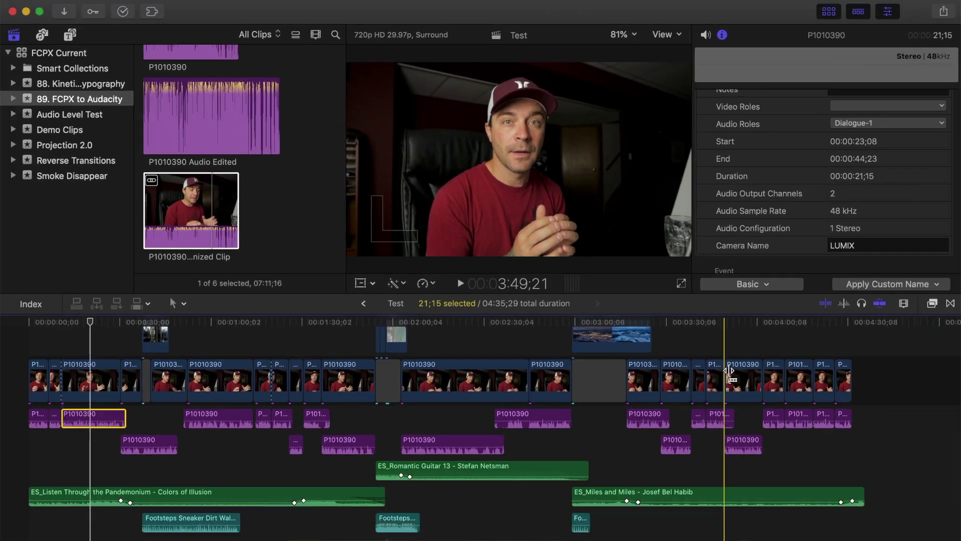
Step: Dismiss the share notice, minimize Final Cut Pro, and zoom into the Audacity waveform
left_click(924, 21)
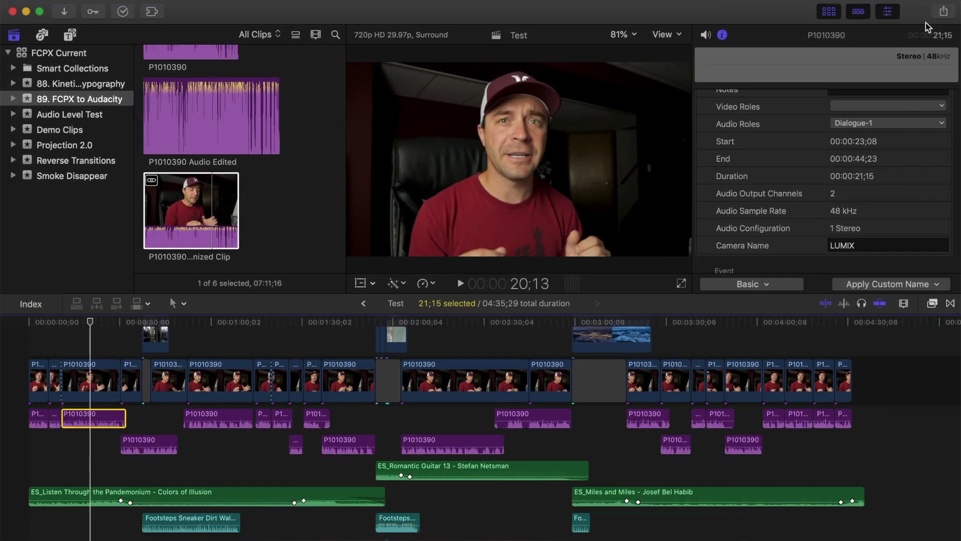
left_click(27, 12)
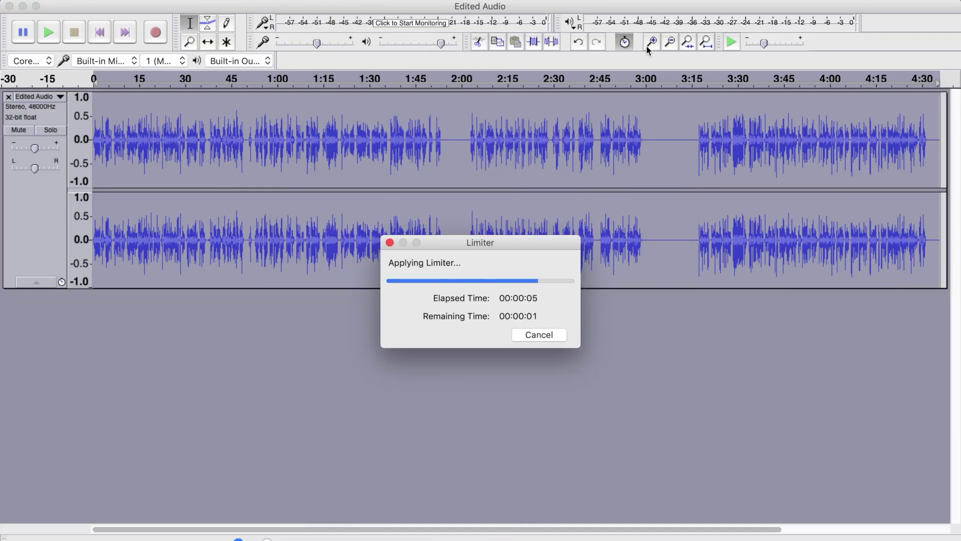
left_click(646, 46)
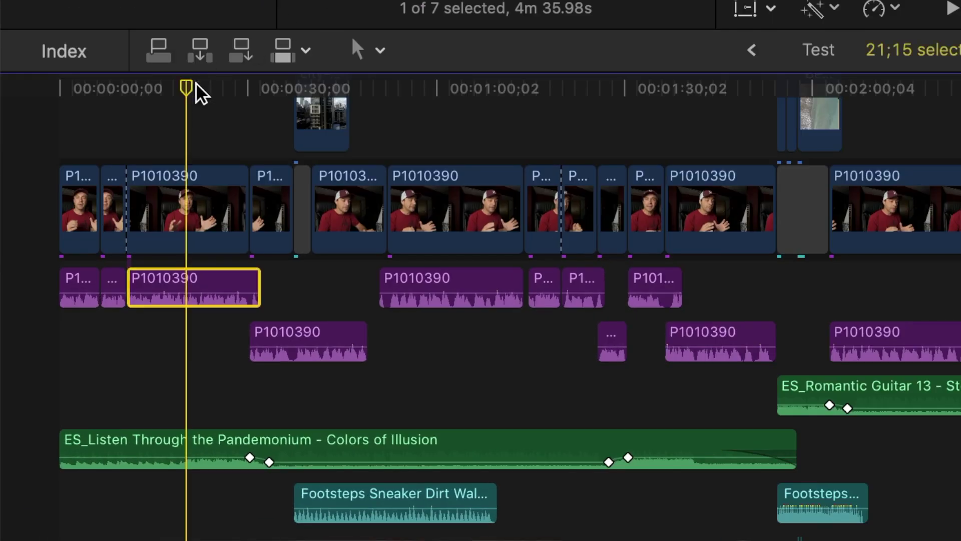
Step: Connect the Edited Audio clip to the Test timeline at the project start
left_click_drag(54, 326, 17, 338)
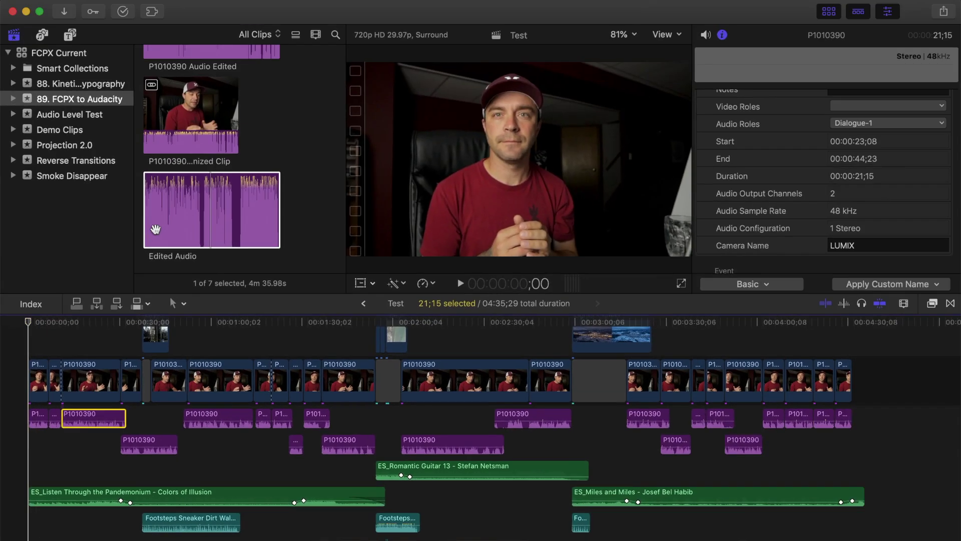
left_click(156, 230)
key("q")
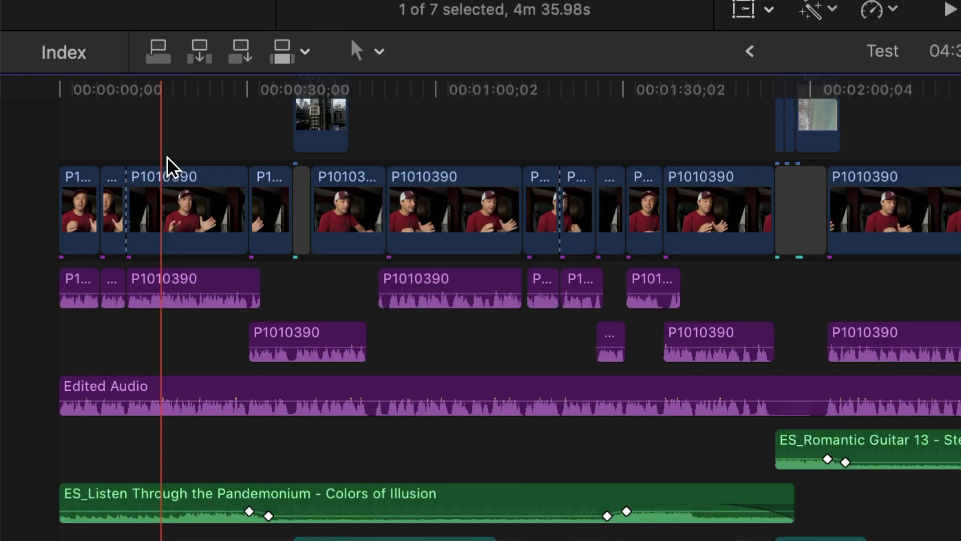
Step: Select the original P1010390 dialogue audio clips in the timeline for removal
scroll(167, 156, "up", 5)
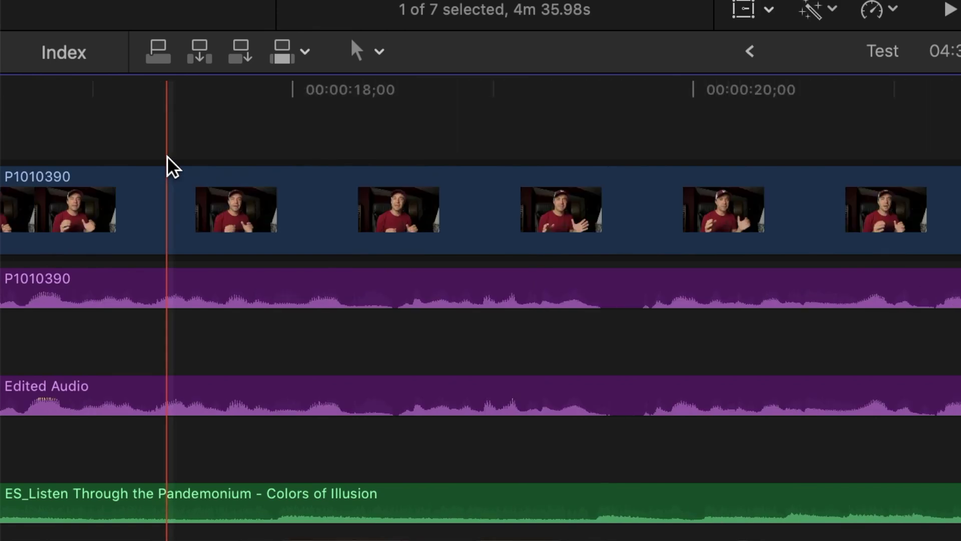
scroll(167, 157, "up", 3)
scroll(350, 269, "left", 5)
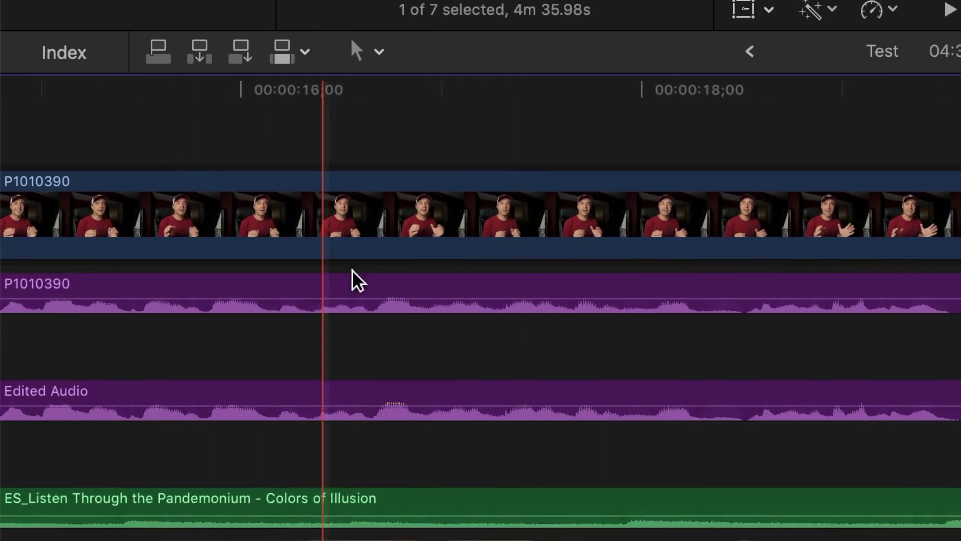
scroll(378, 300, "down", 10)
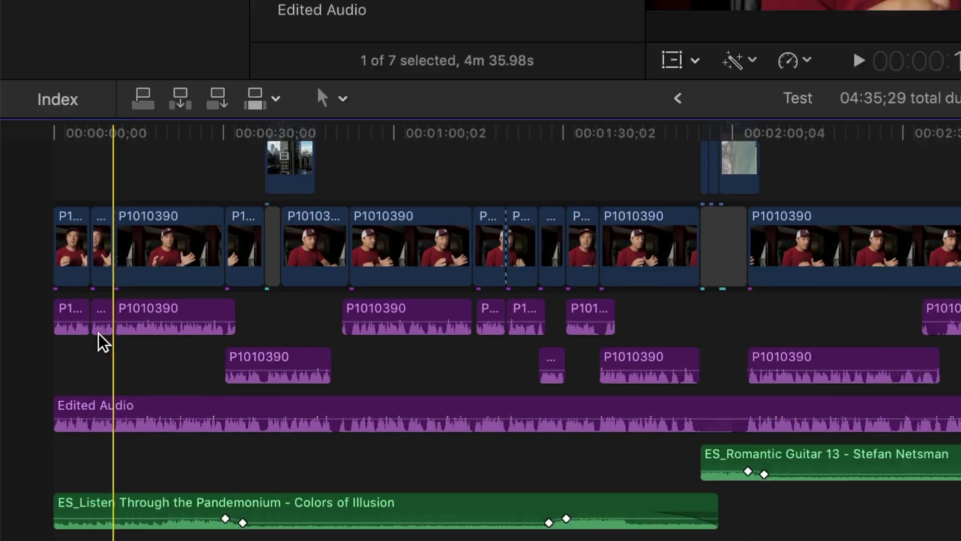
left_click_drag(27, 433, 844, 419)
left_click(735, 445)
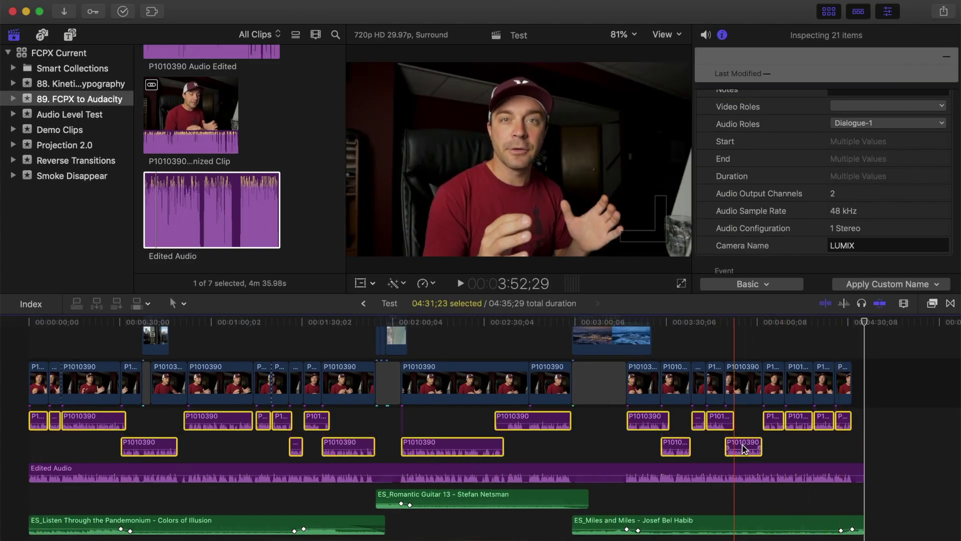